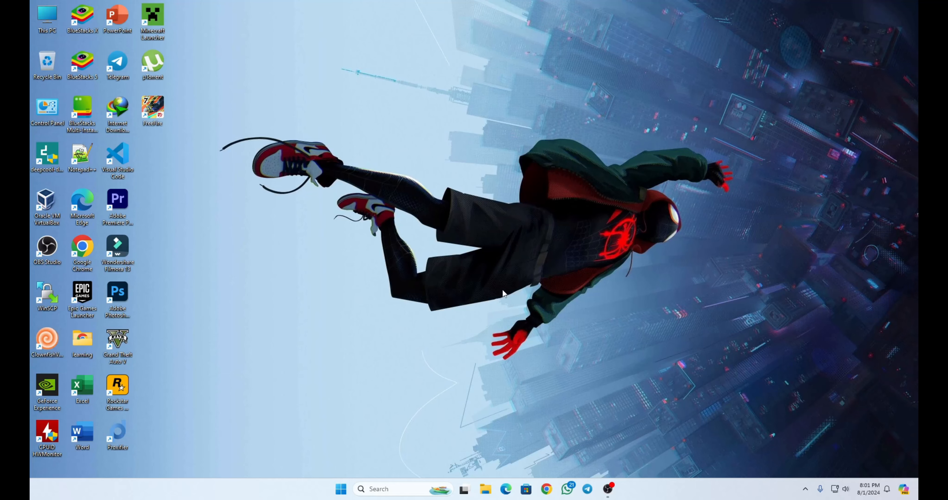
Open Google Chrome with the Person 1 profile and search the web for vbox.
click(547, 489)
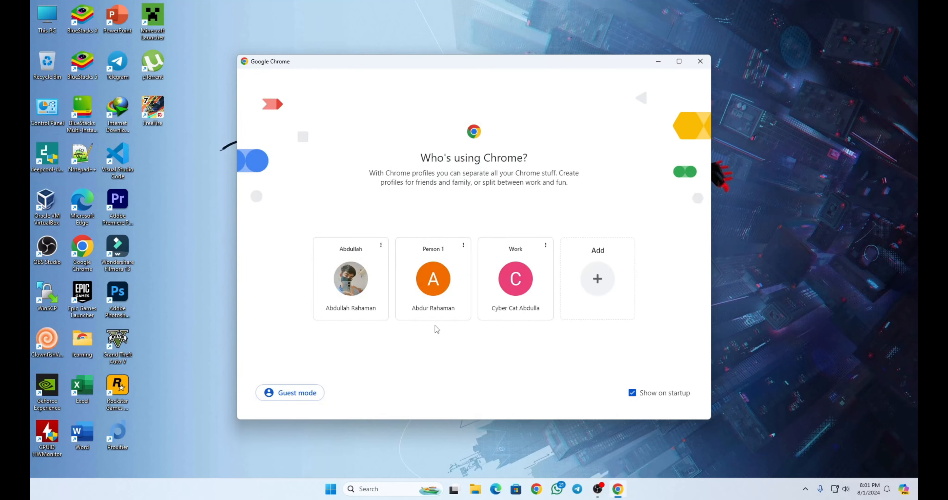
click(439, 312)
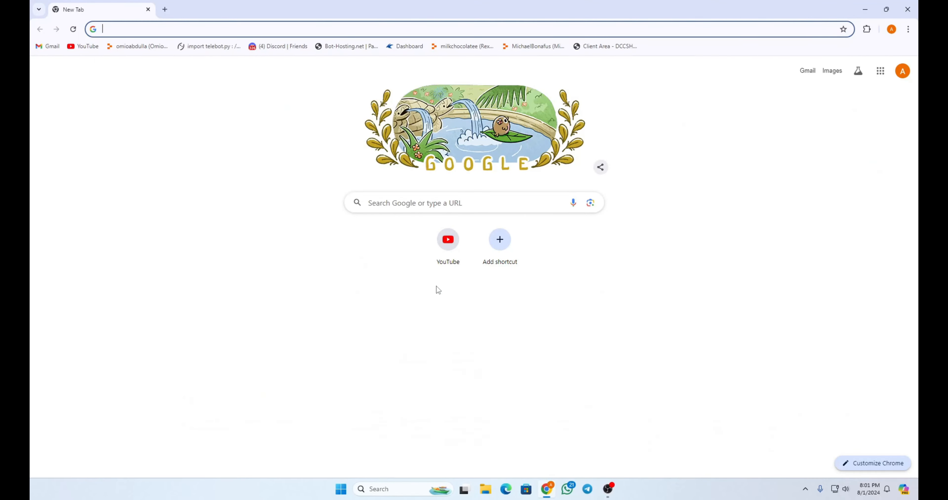
text(vbox)
key(Return)
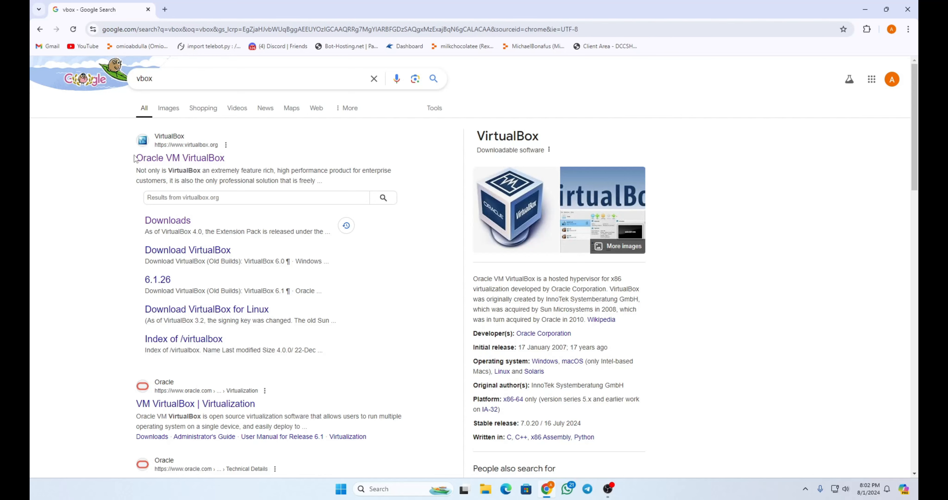
Open the Oracle VM VirtualBox website from the search results and go to its Downloads page.
drag(134, 158, 226, 158)
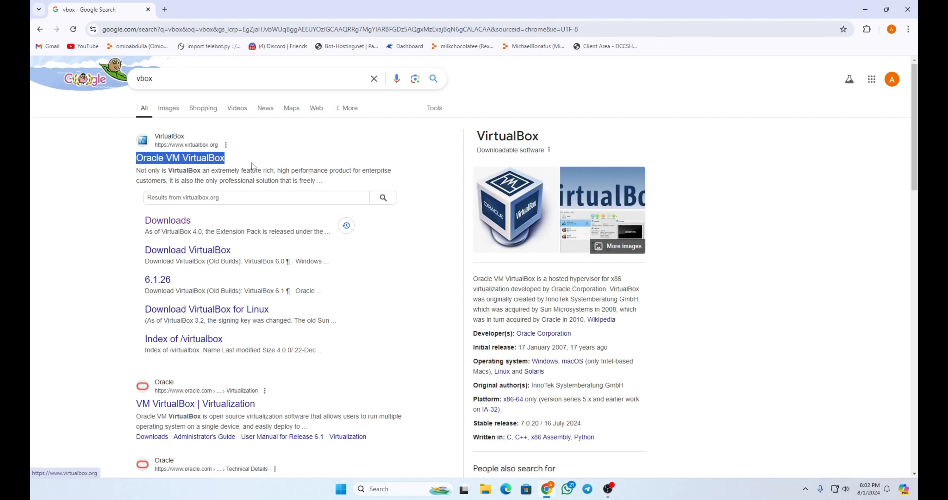
click(218, 157)
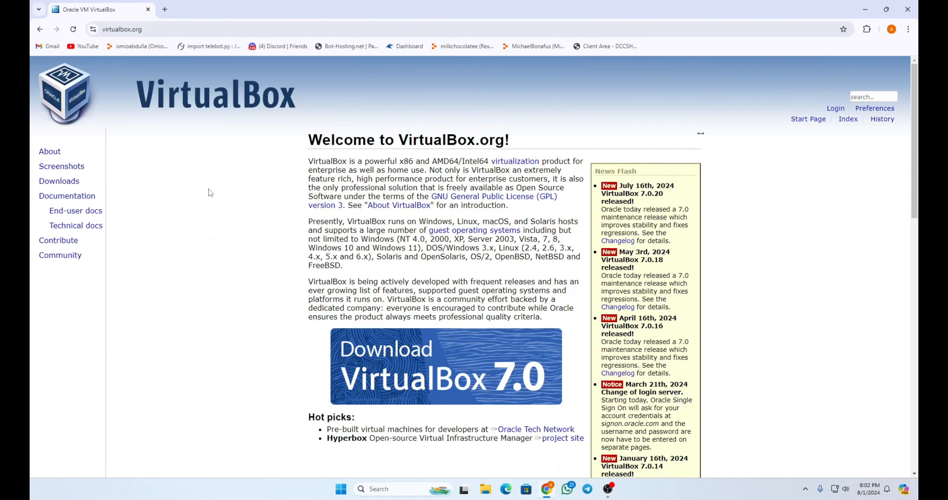
click(56, 186)
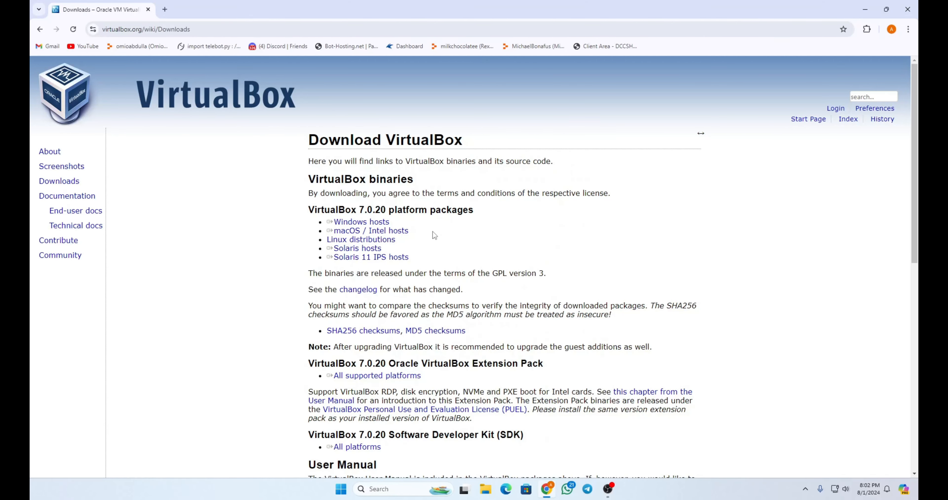
Try to download the VirtualBox 7.0.20 platform package for Windows hosts.
triple_click(401, 222)
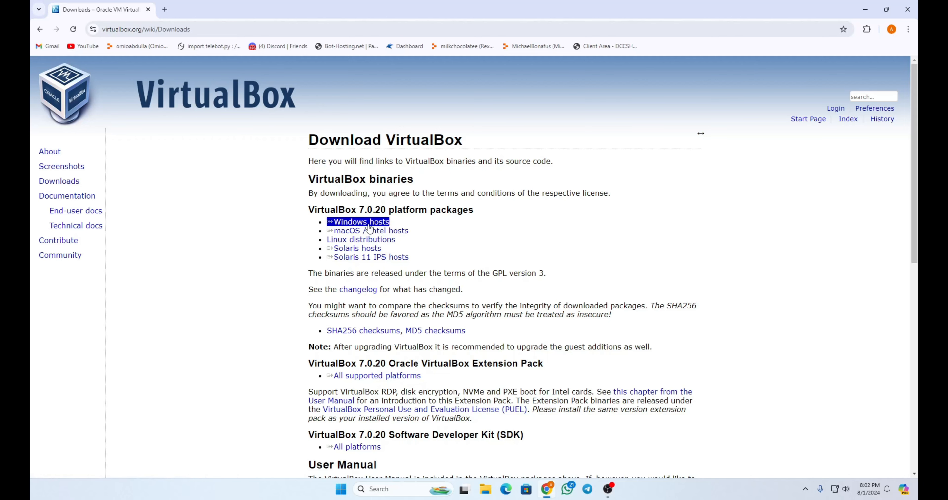
click(383, 222)
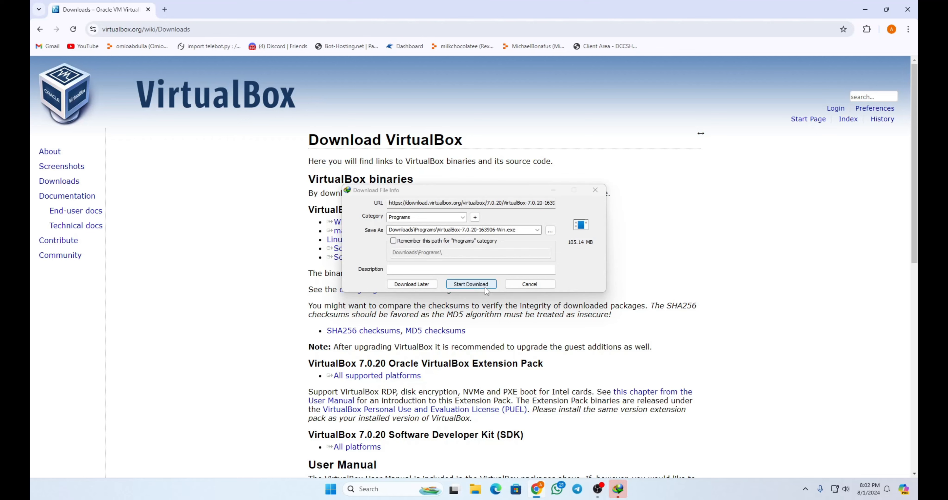
click(520, 287)
click(497, 283)
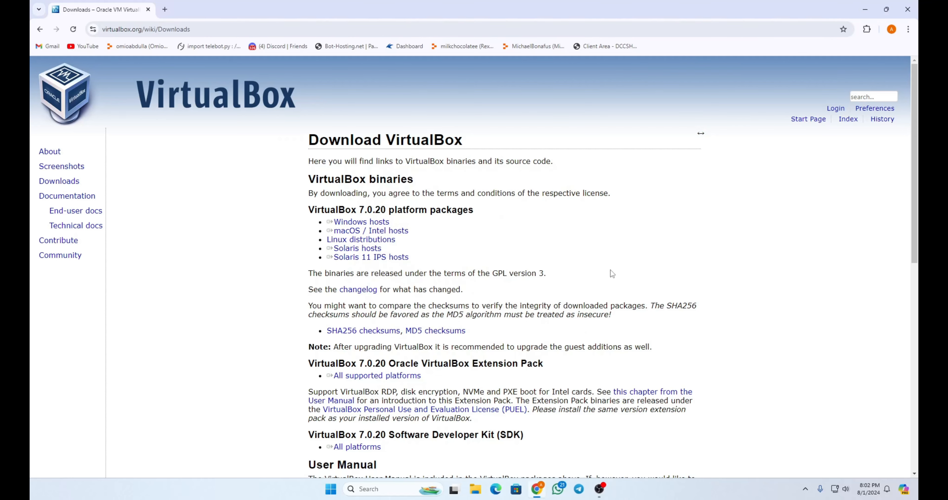
Search for kali linux in a new browser tab and open the official Kali website's download page.
click(164, 10)
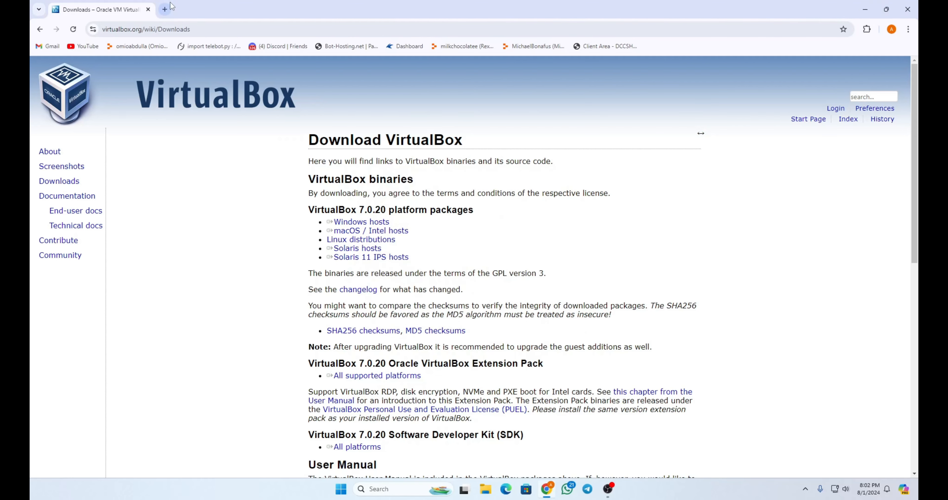
text(kali linux)
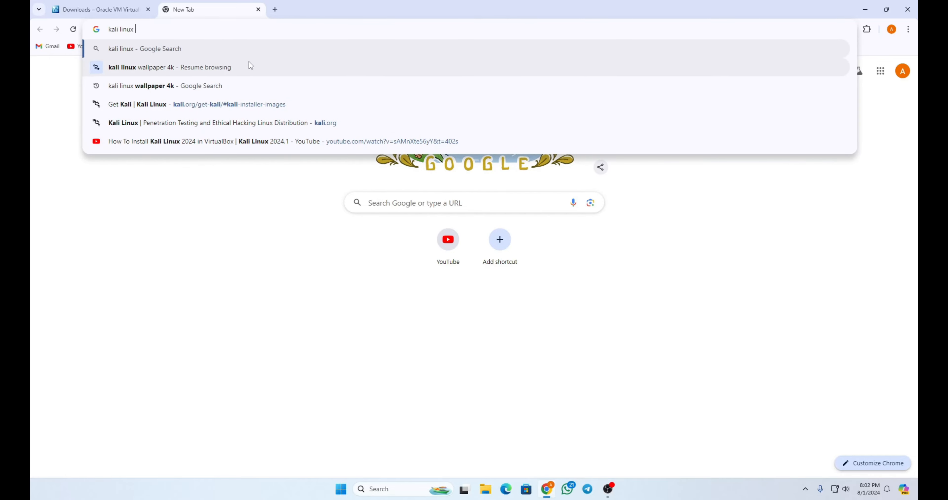
text( io)
key(BackSpace)
key(BackSpace)
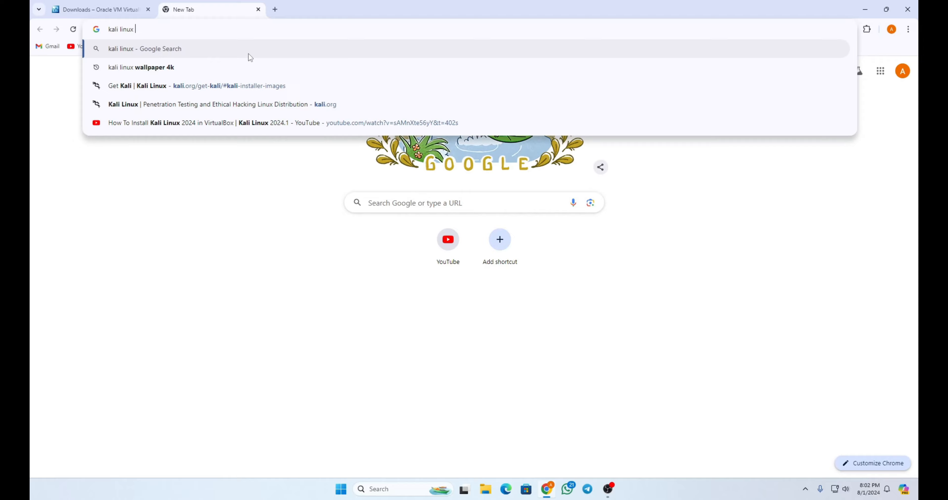
key(Return)
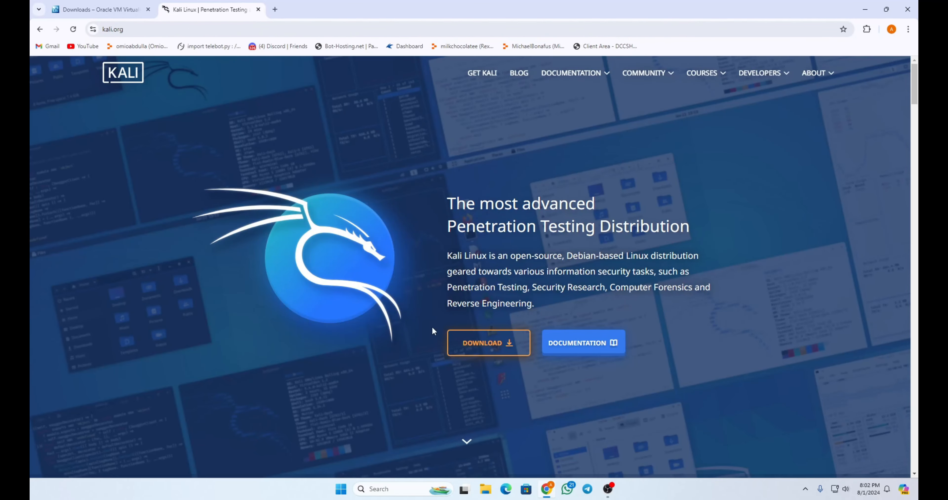
click(480, 353)
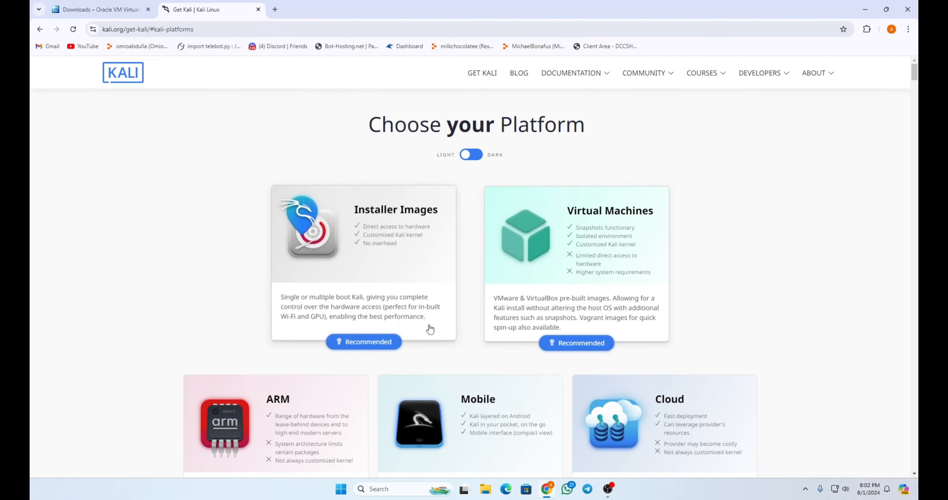
Try to download the recommended 64-bit Kali Linux 2024.2 Installer image from the Installer Images section.
click(370, 327)
scroll(410, 398, down, 2)
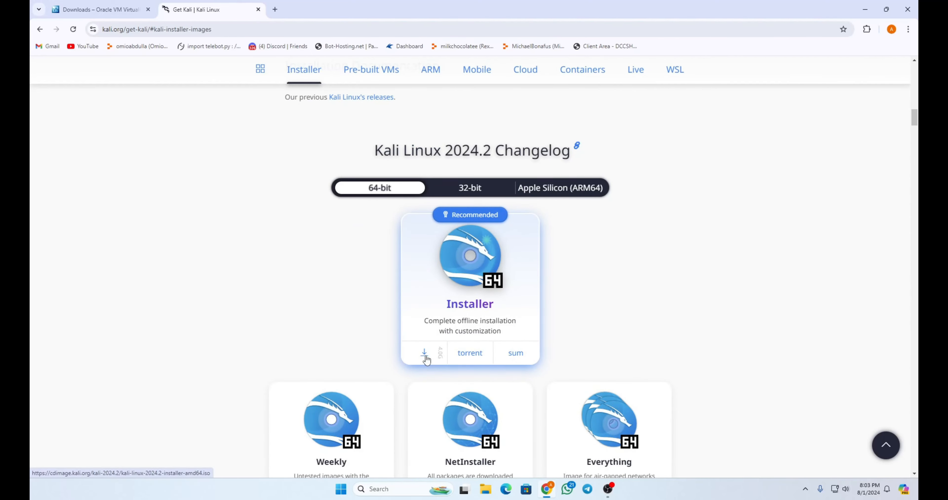
scroll(423, 358, down, 4)
scroll(410, 217, up, 2)
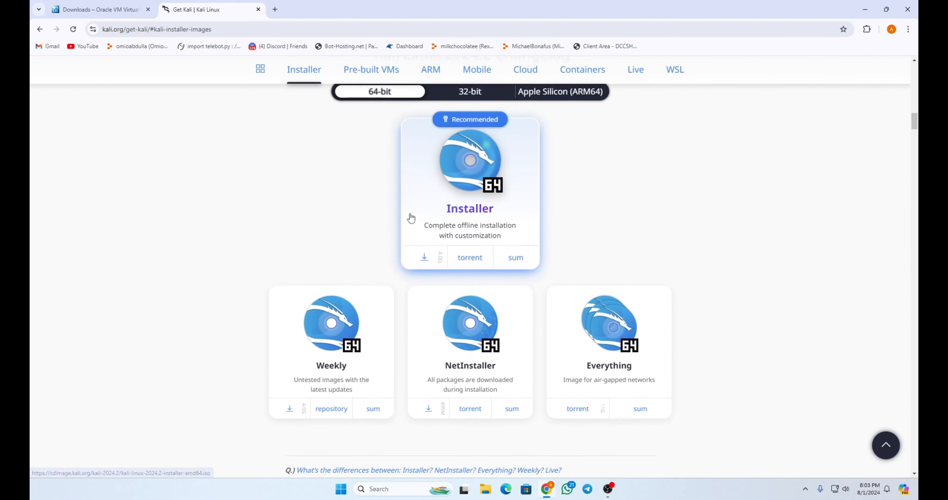
click(439, 261)
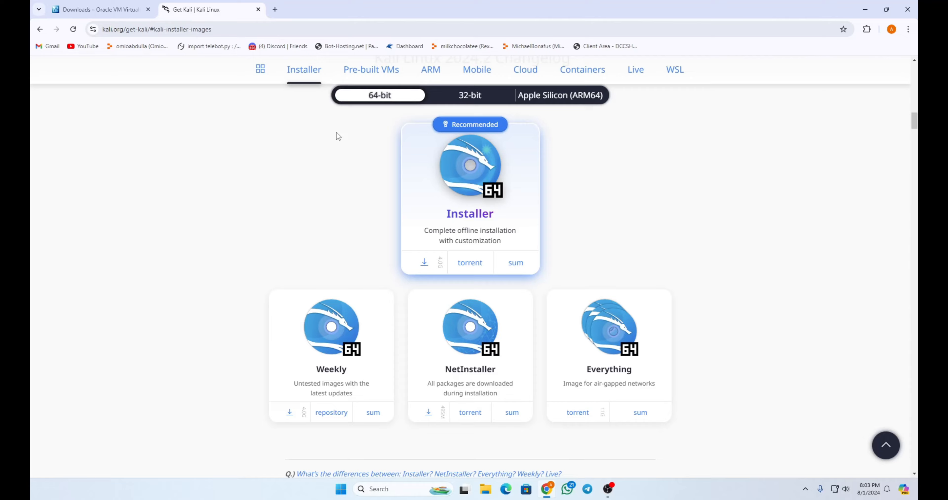
scroll(448, 262, up, 4)
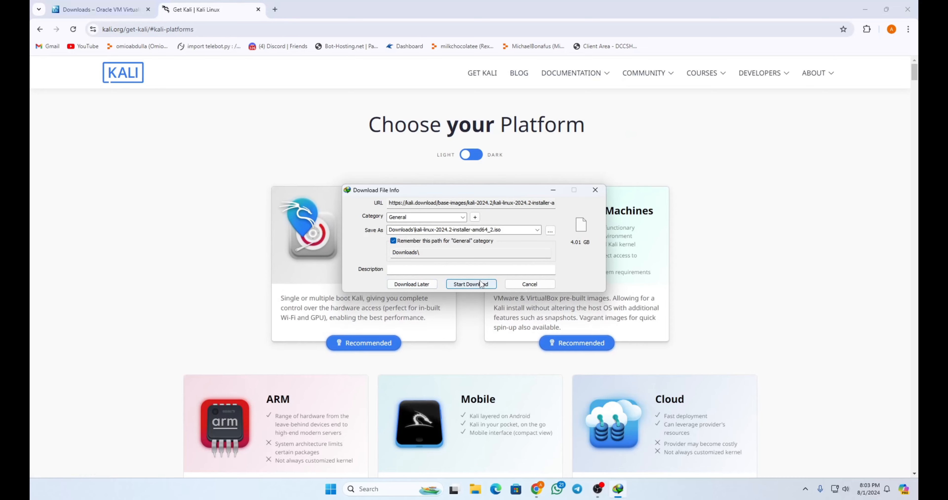
click(482, 284)
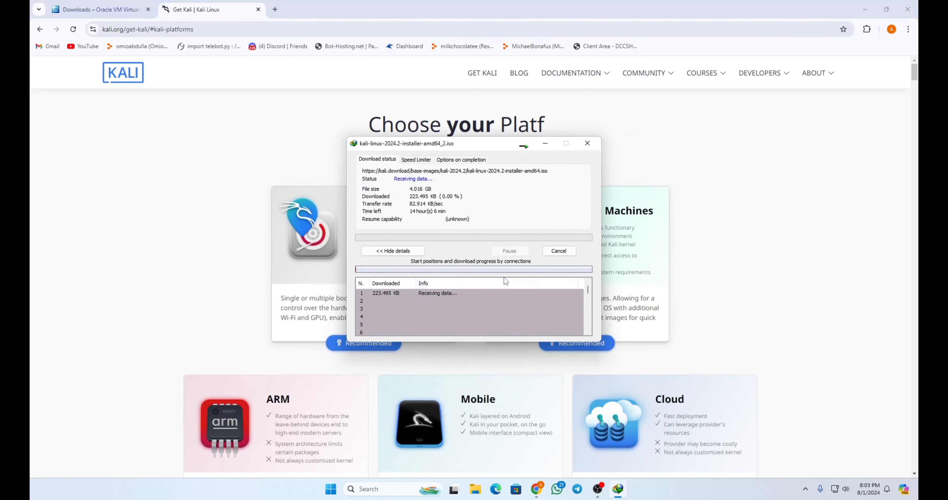
click(509, 250)
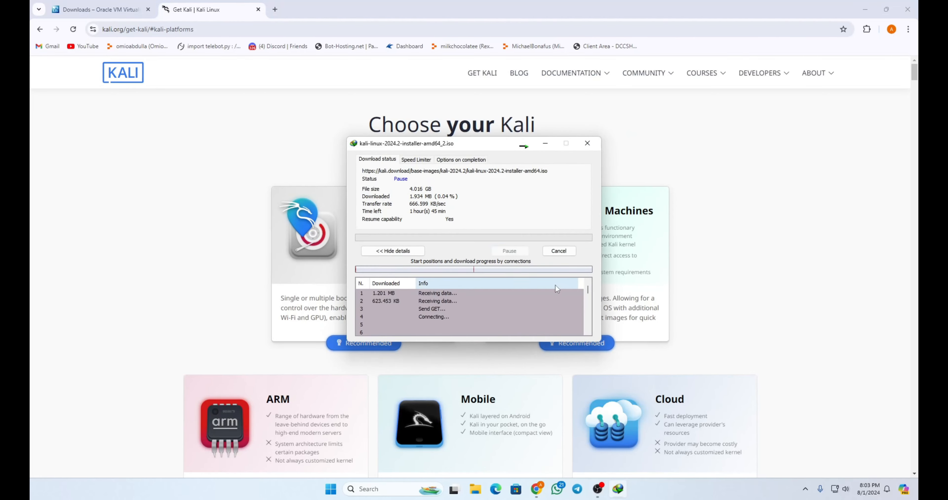
click(559, 253)
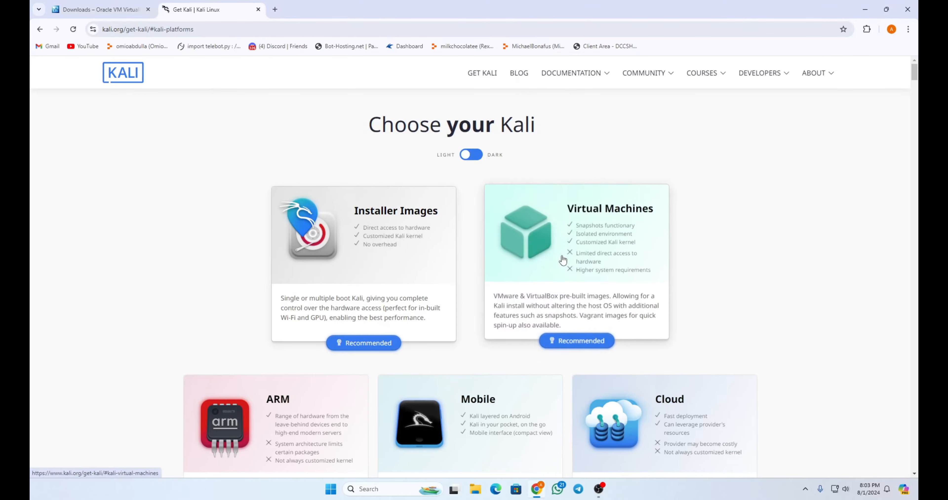
Switch to Oracle VM VirtualBox Manager and start creating a new virtual machine named Kali Linux.
click(864, 10)
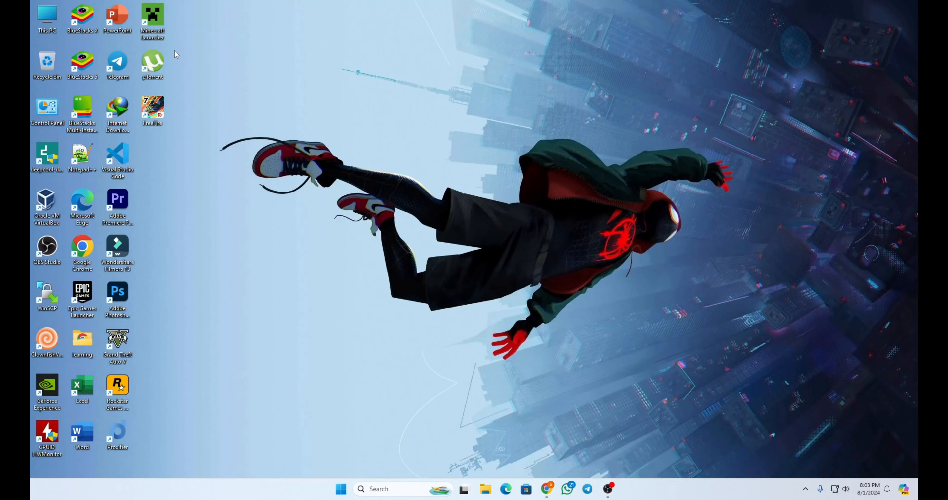
double_click(47, 208)
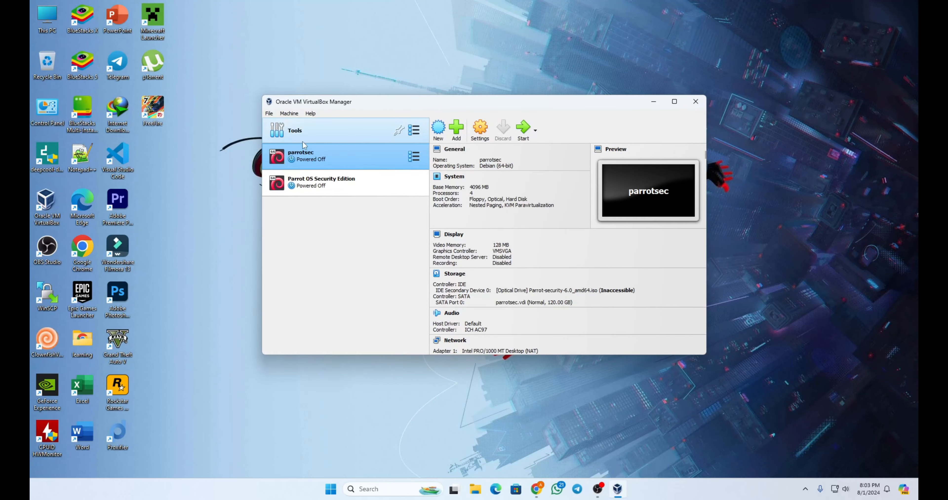
click(334, 126)
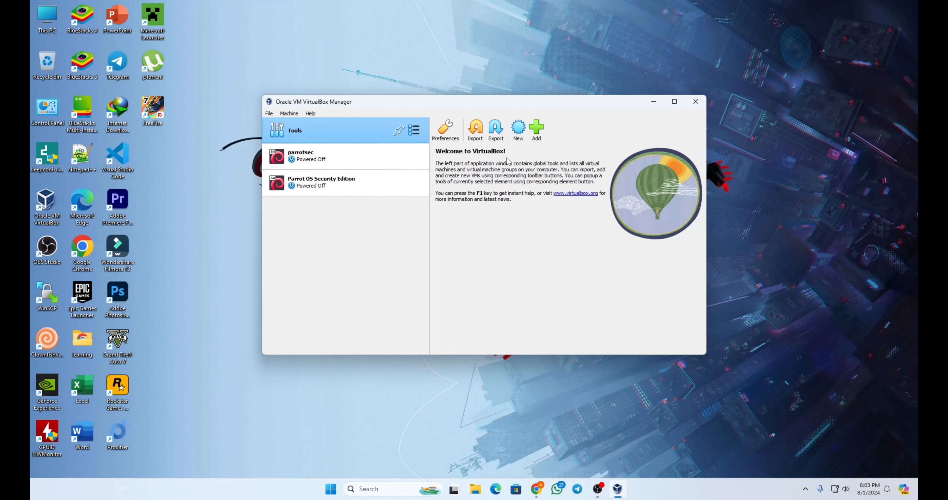
click(518, 129)
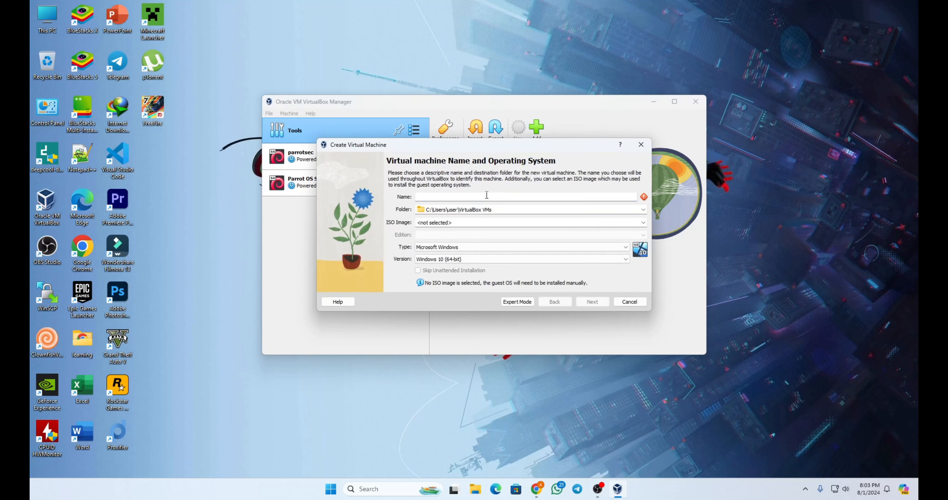
text(Kali Linux)
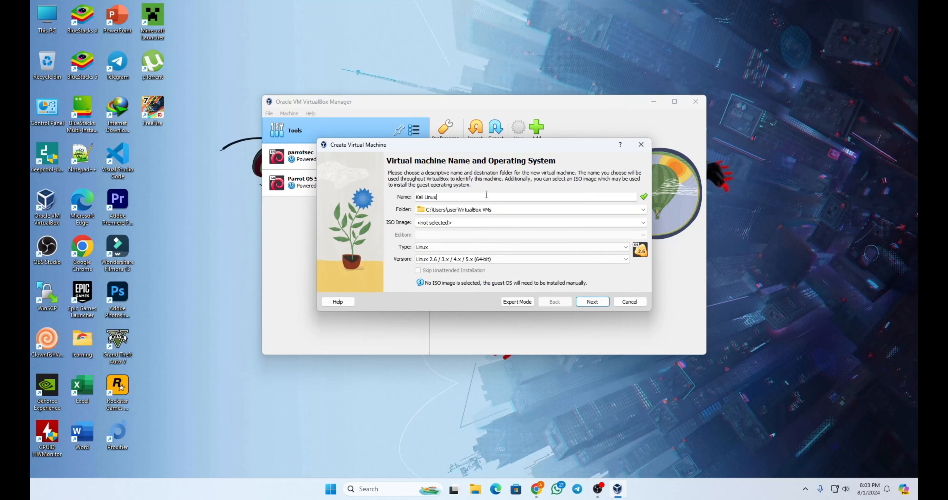
Select kali-linux-2024.2-installer-amd64.iso from Downloads as the machine's ISO image and continue to the Hardware page.
click(642, 222)
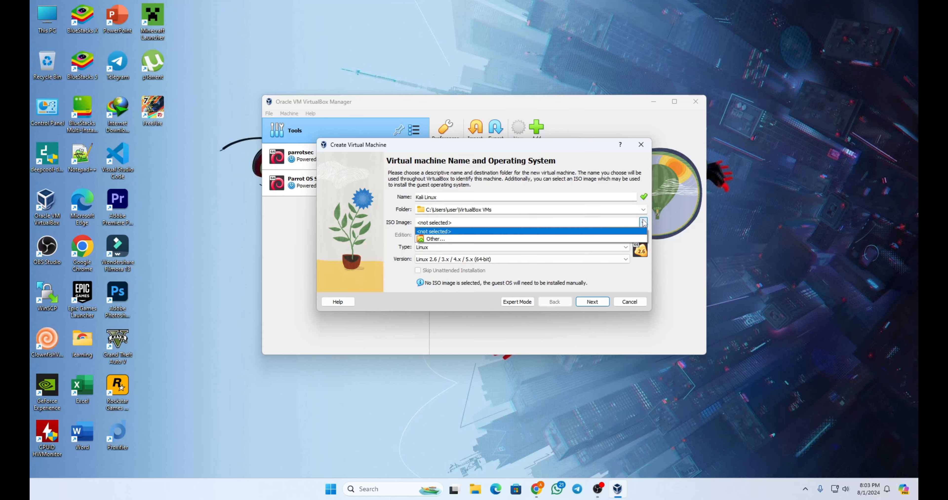
click(629, 239)
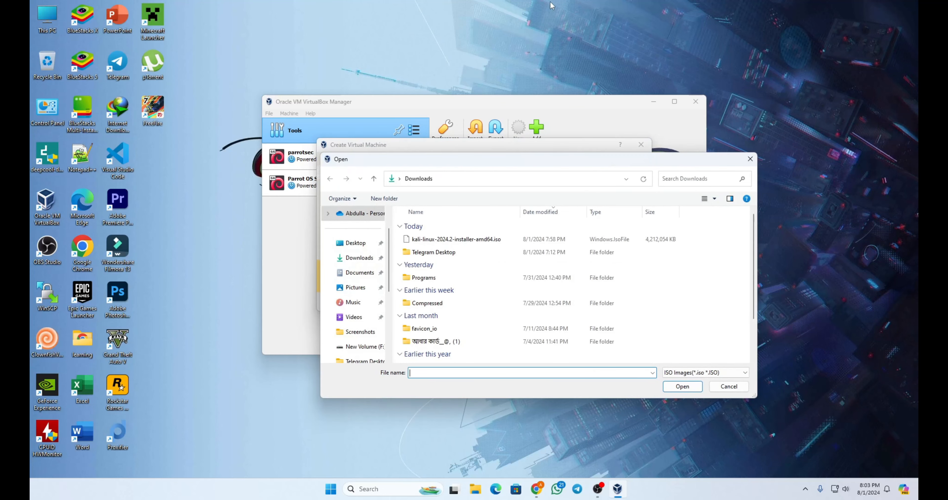
click(522, 239)
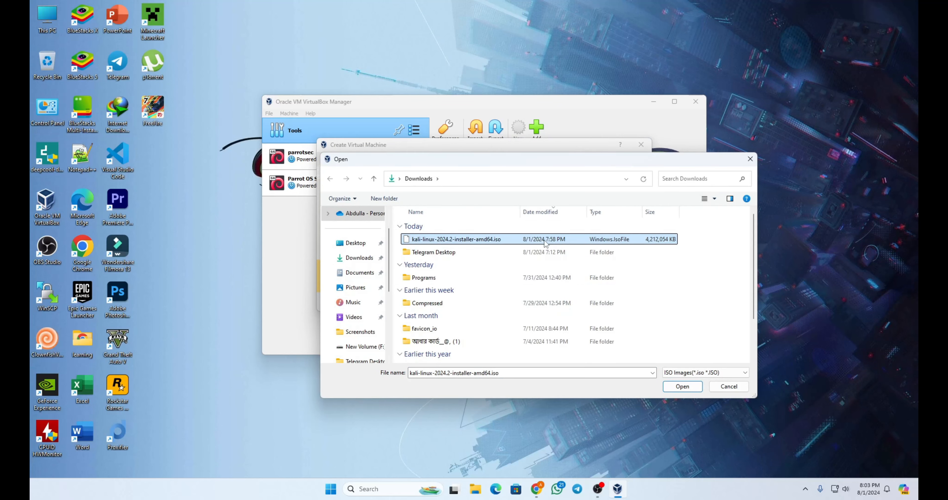
click(683, 390)
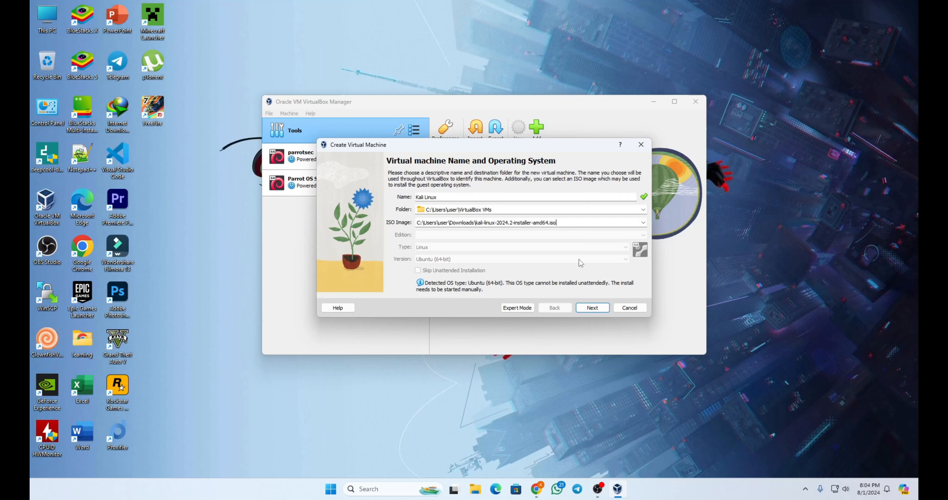
click(592, 308)
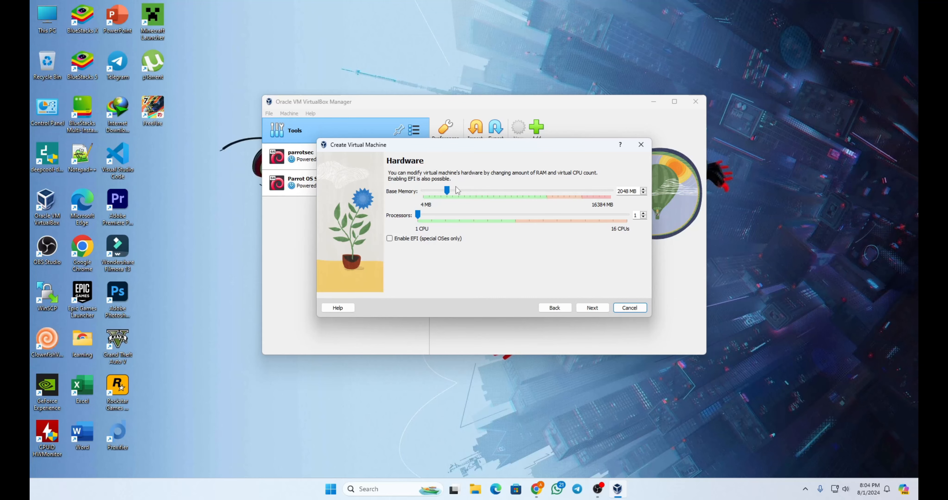
Open Calculator, and bring up the Performance page in Task Manager to check the host computer's hardware resources.
click(348, 488)
click(330, 489)
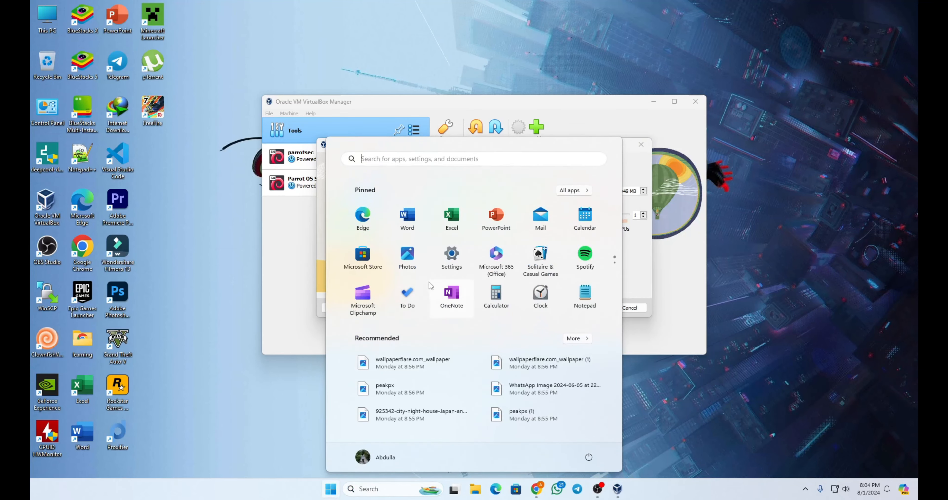
click(506, 299)
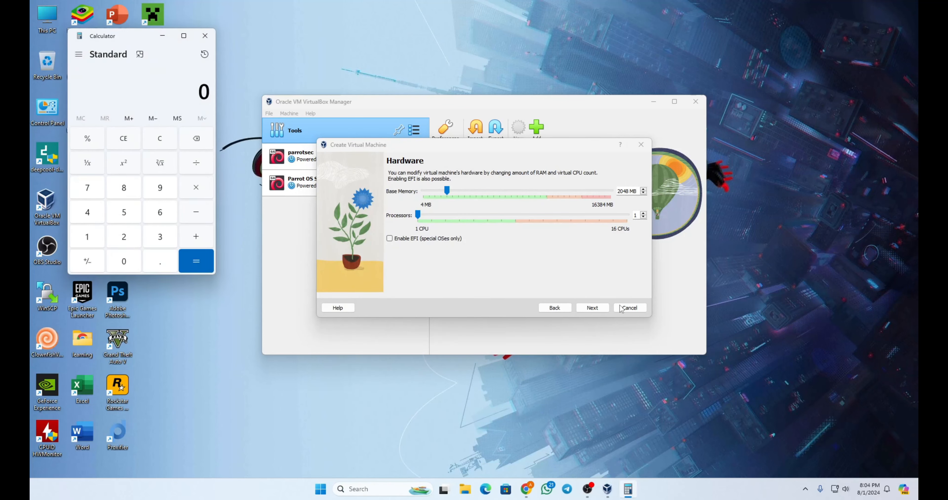
right_click(703, 484)
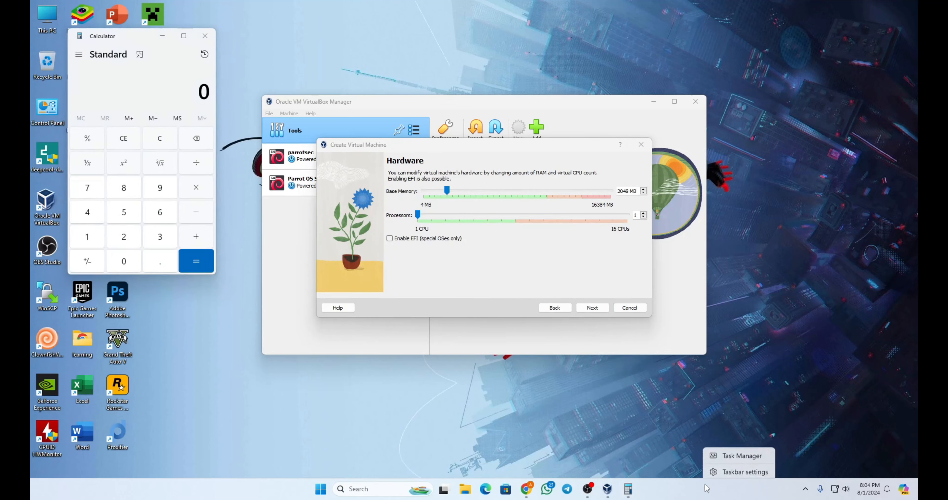
click(731, 456)
click(218, 179)
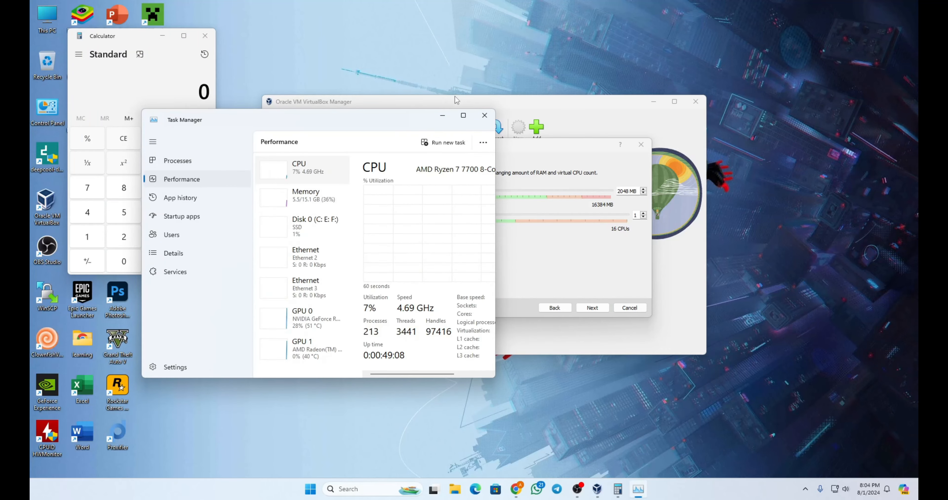
Examine the host computer's memory and CPU performance and its running processes in Task Manager, and close Task Manager.
click(463, 114)
click(182, 91)
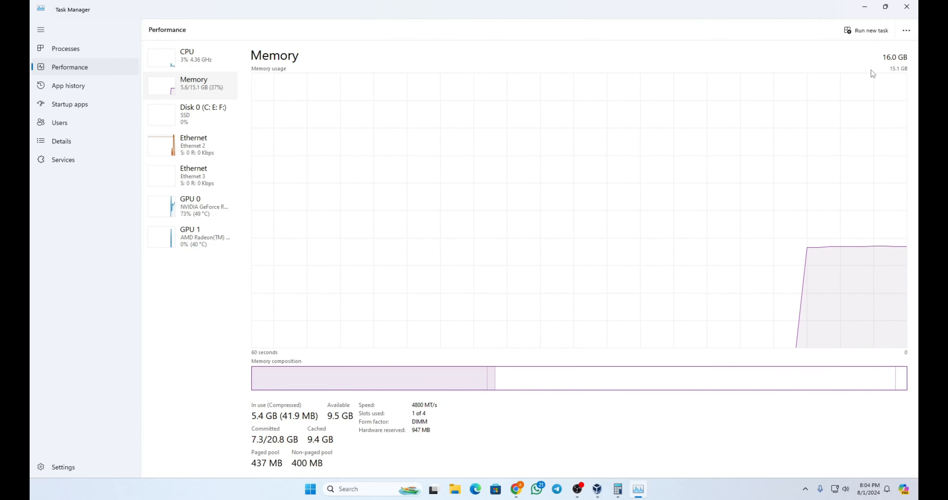
click(195, 59)
click(104, 47)
click(885, 6)
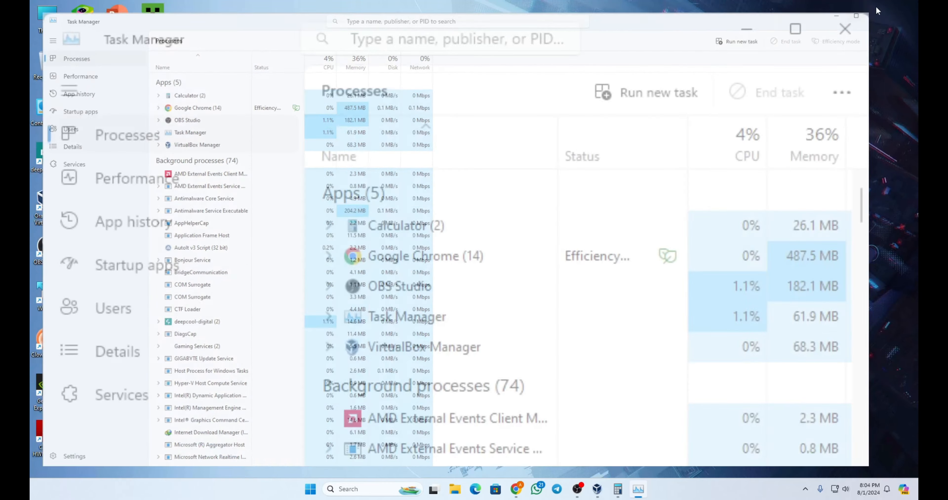
click(484, 115)
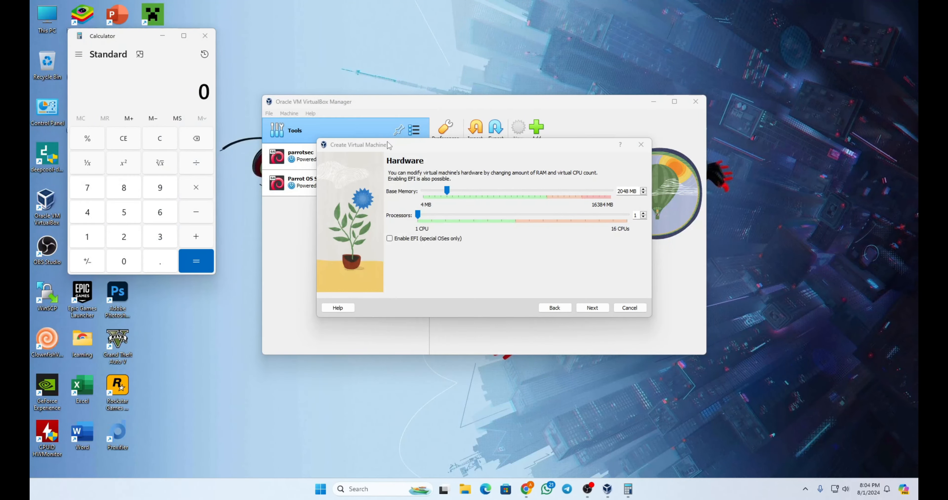
Calculate 1024 × 4 in Calculator to convert 4 GB of RAM to megabytes, and close Calculator.
click(90, 236)
click(114, 263)
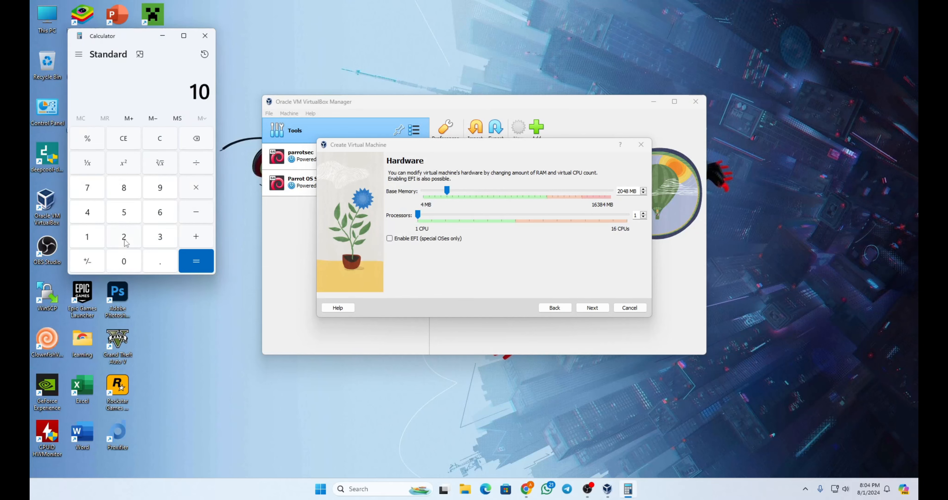
click(123, 238)
click(90, 214)
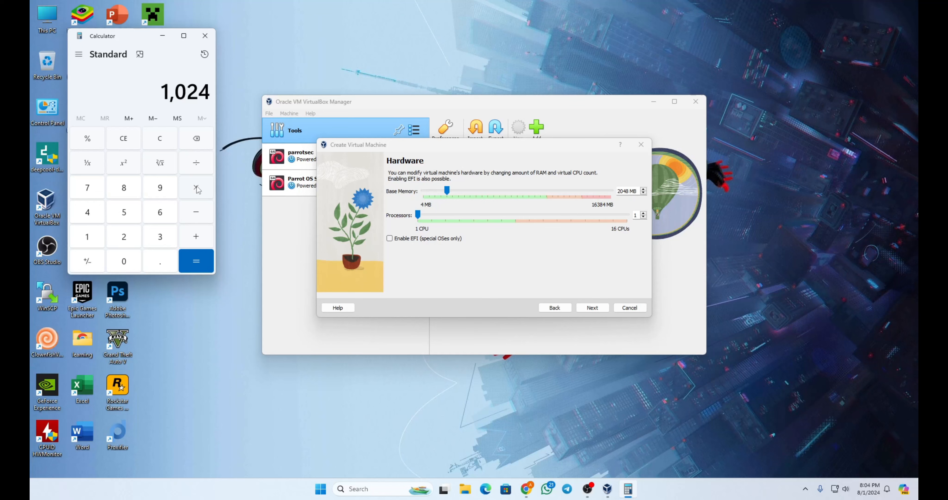
click(97, 216)
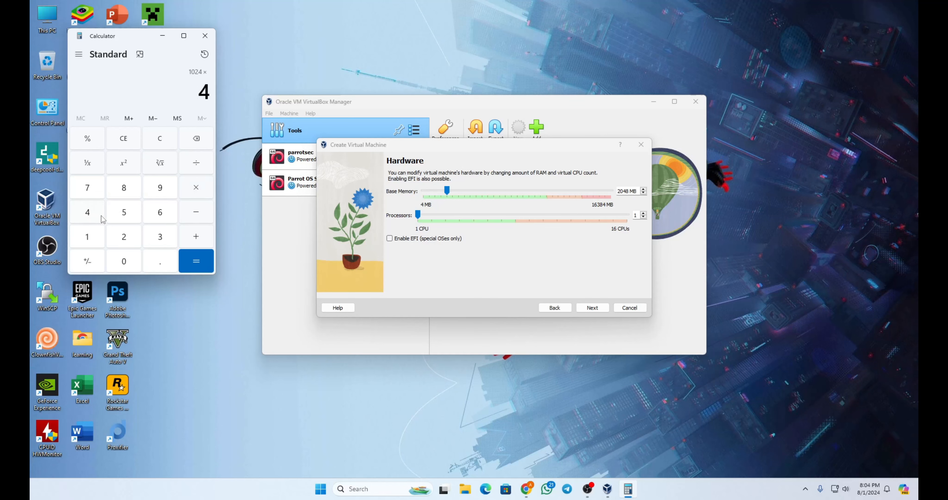
click(194, 259)
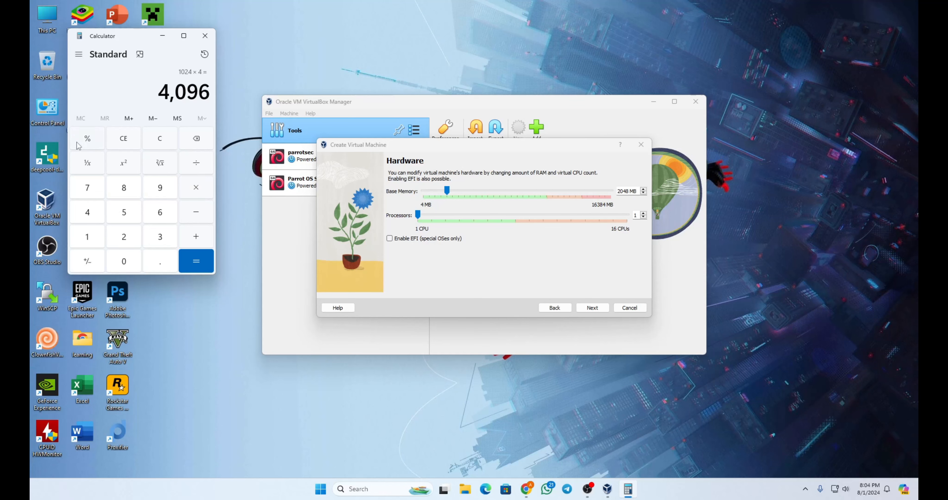
click(119, 142)
click(205, 36)
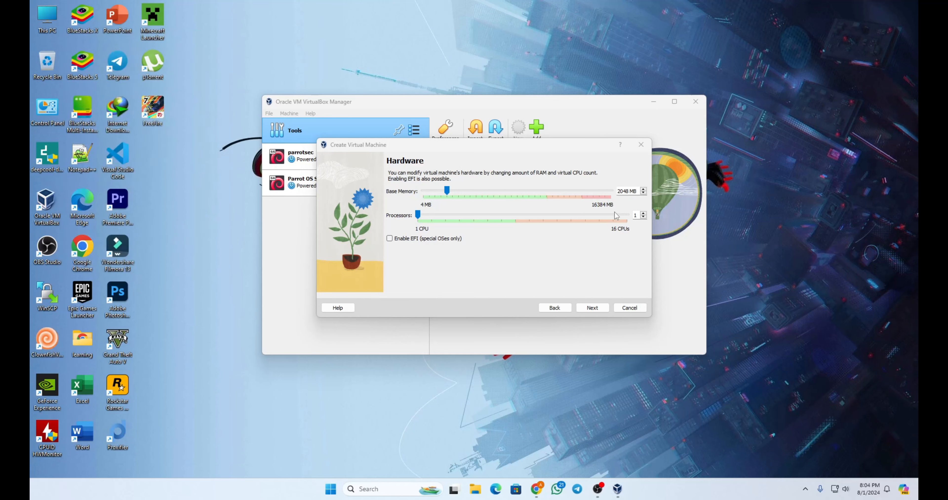
Set the virtual machine's base memory to 4096 MB and its processors to 6, and continue to the Virtual Hard disk page.
double_click(627, 191)
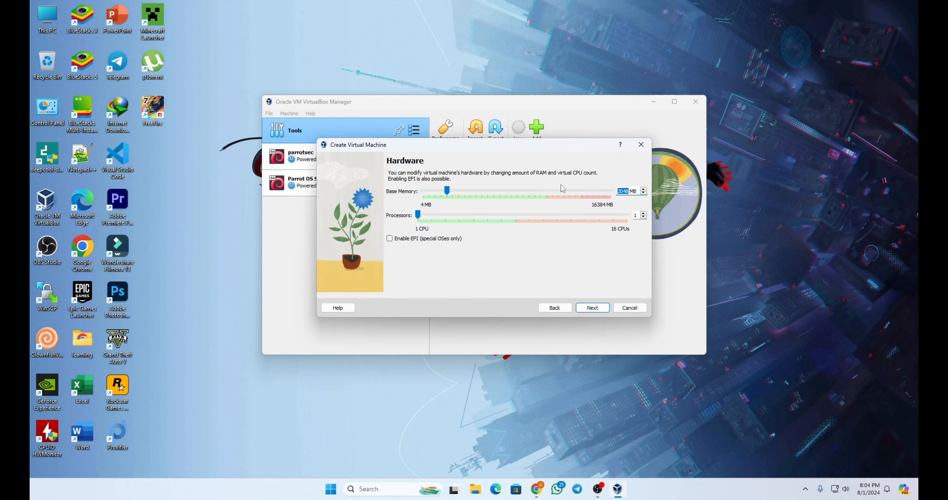
text(4096)
drag(419, 217, 494, 222)
click(597, 310)
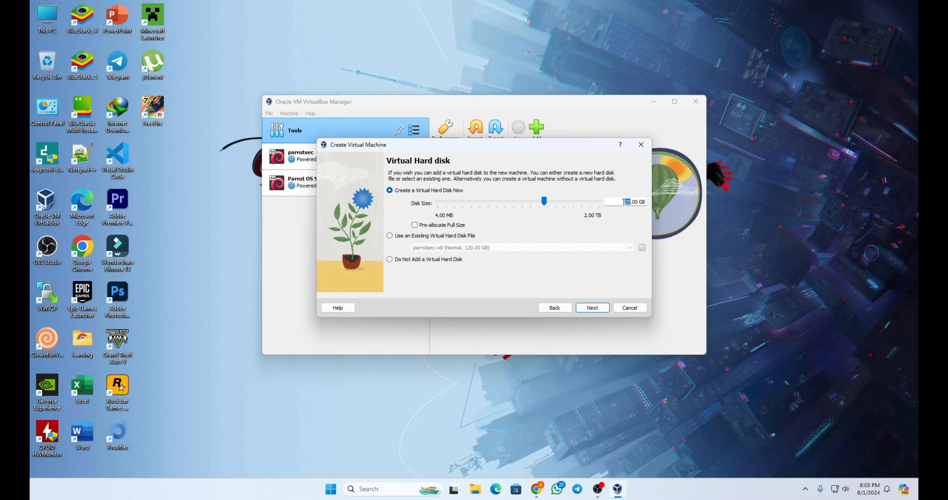
Give the machine a new 80 GB virtual hard disk and finish creating the Kali Linux virtual machine.
text(100)
key(BackSpace)
key(BackSpace)
key(BackSpace)
text(80)
click(593, 308)
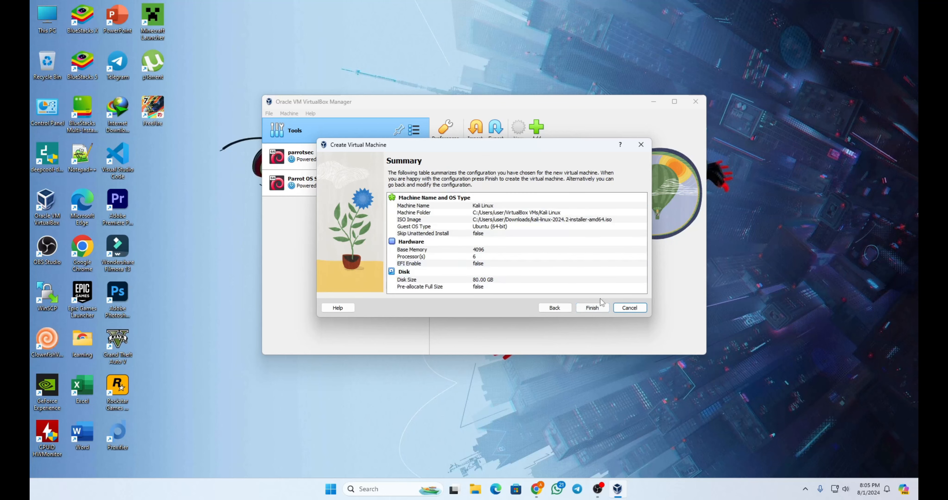
click(592, 308)
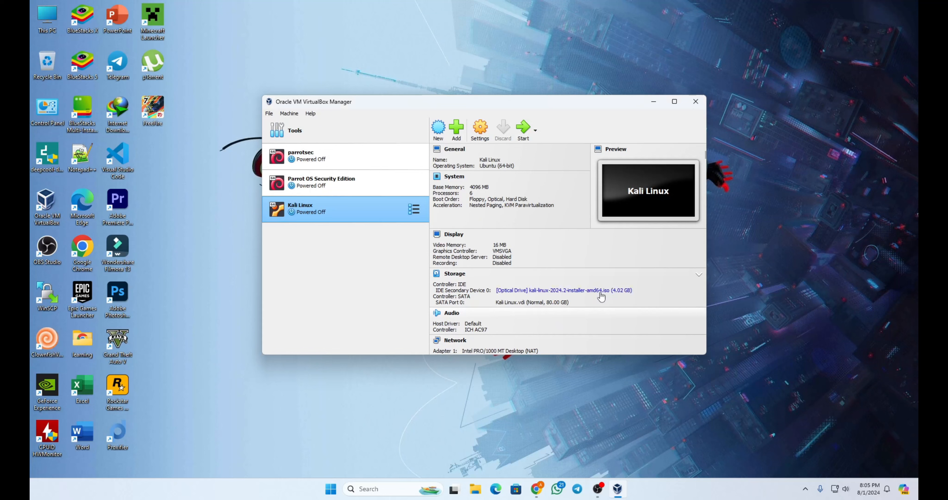
Set both Shared Clipboard and Drag'n'Drop to Bidirectional in the Kali Linux machine's advanced general settings.
click(479, 135)
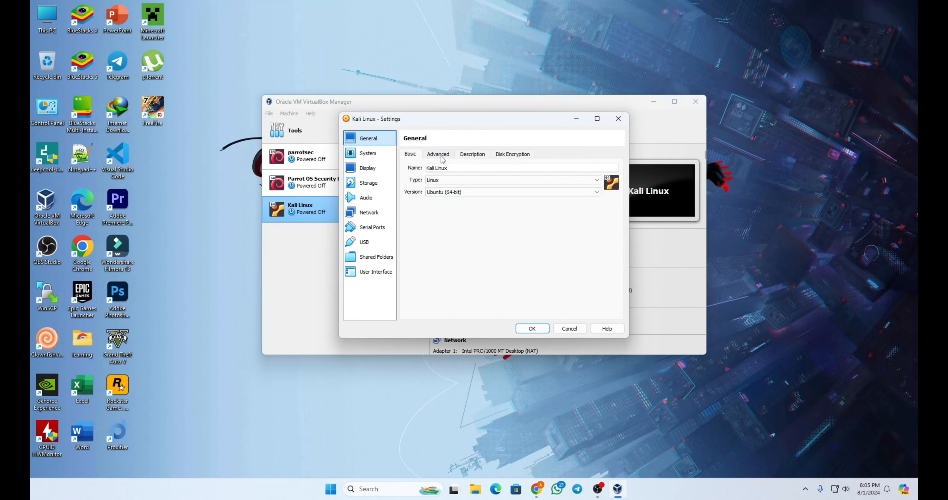
click(440, 154)
click(464, 181)
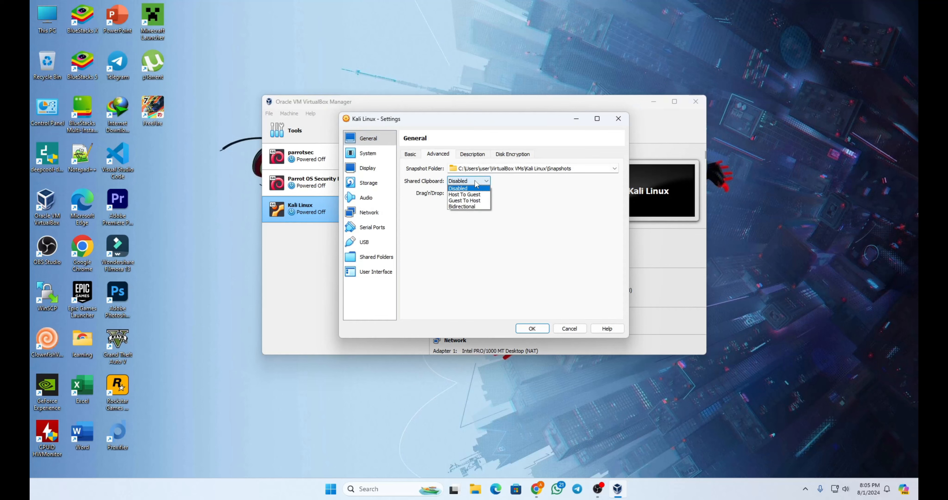
click(480, 207)
click(468, 193)
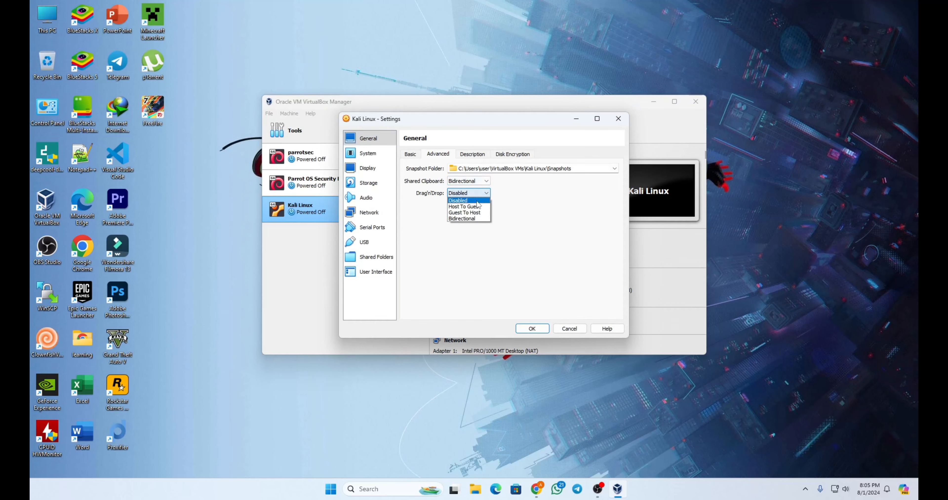
click(467, 219)
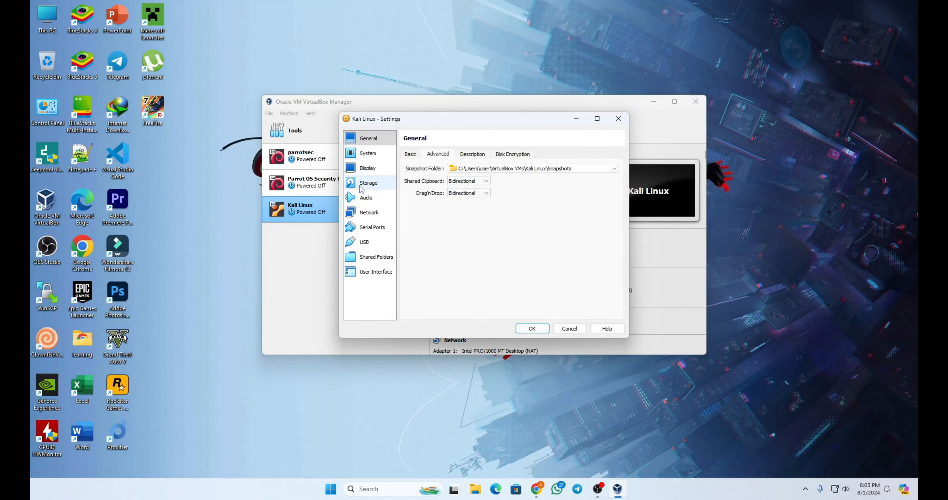
Raise the Kali Linux machine's video memory to 128 MB in its display settings.
click(367, 153)
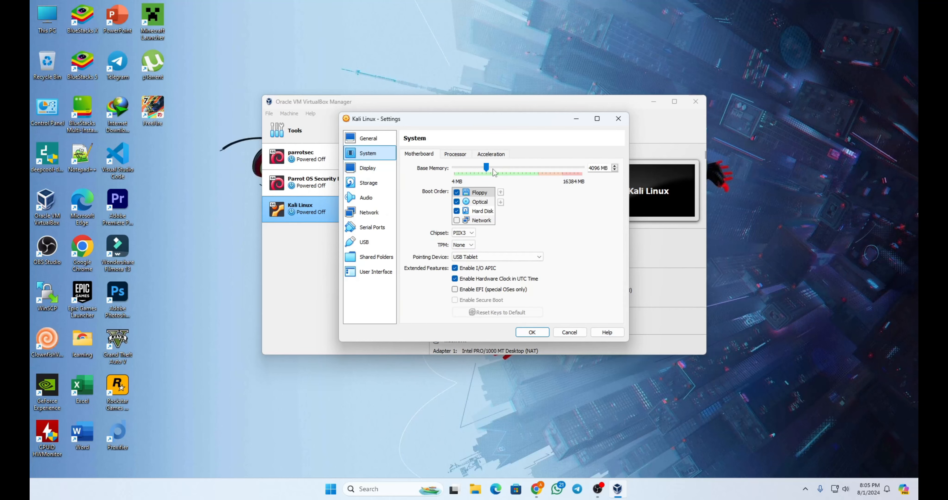
click(367, 168)
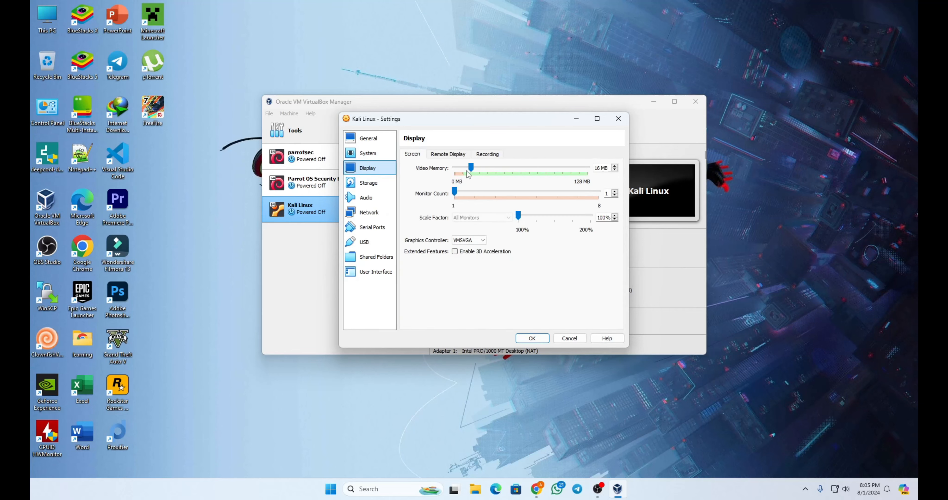
drag(471, 169, 587, 168)
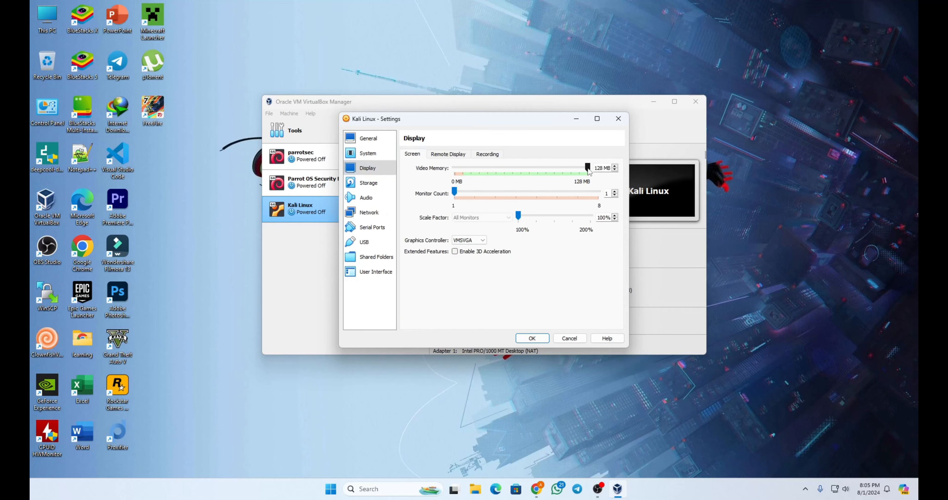
Examine the machine's remote display, recording, storage, audio and network settings, including the attached installer image and the network attachment options.
click(454, 155)
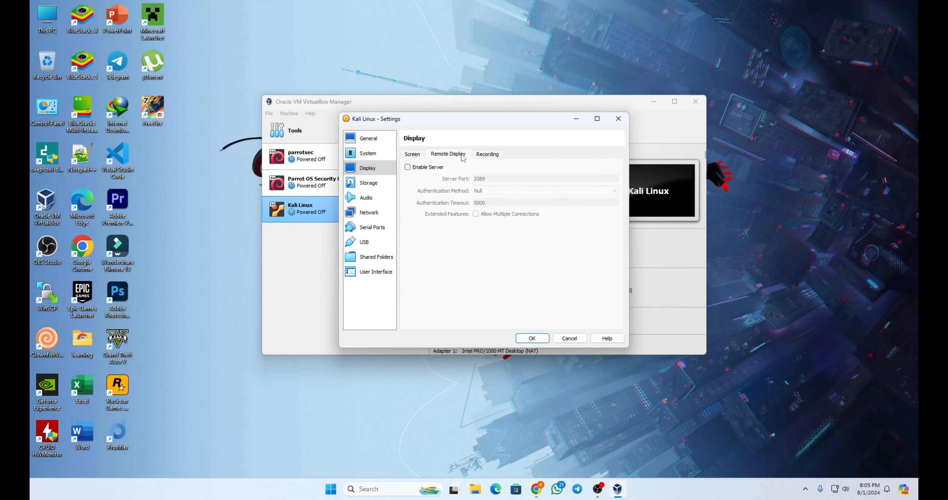
click(490, 154)
click(405, 157)
click(368, 183)
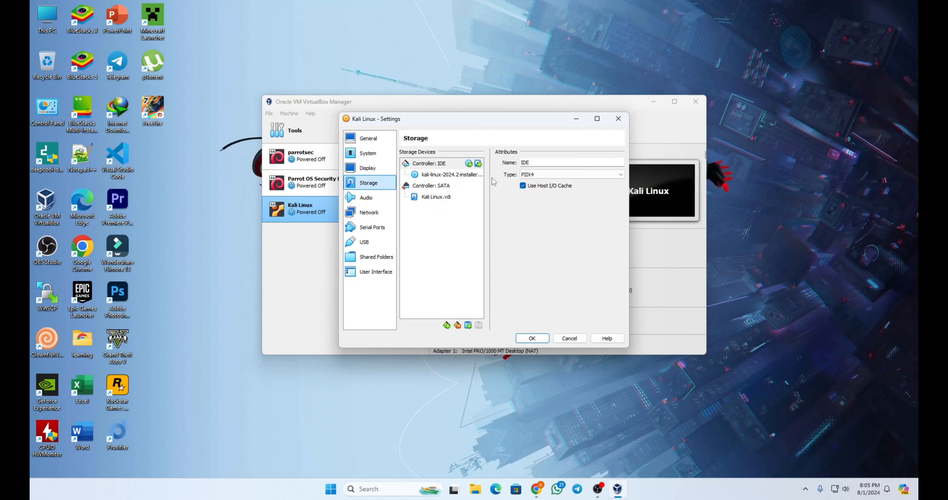
click(455, 174)
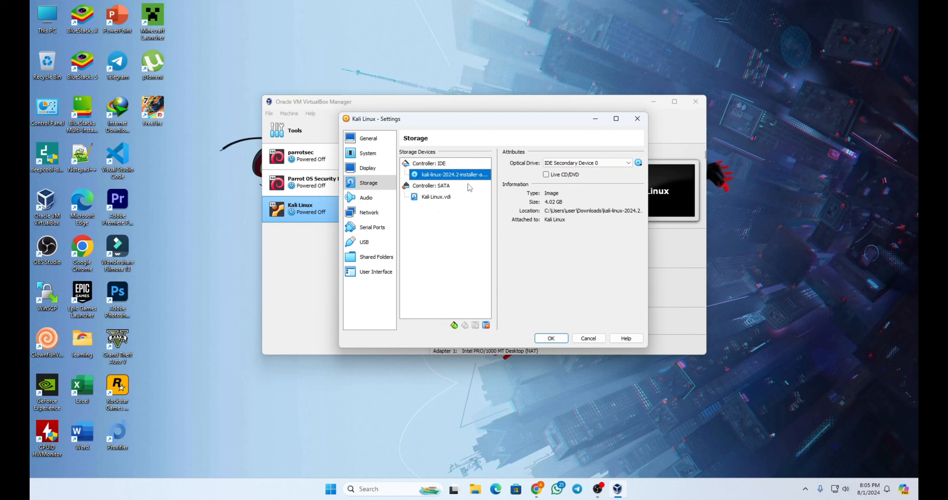
click(368, 197)
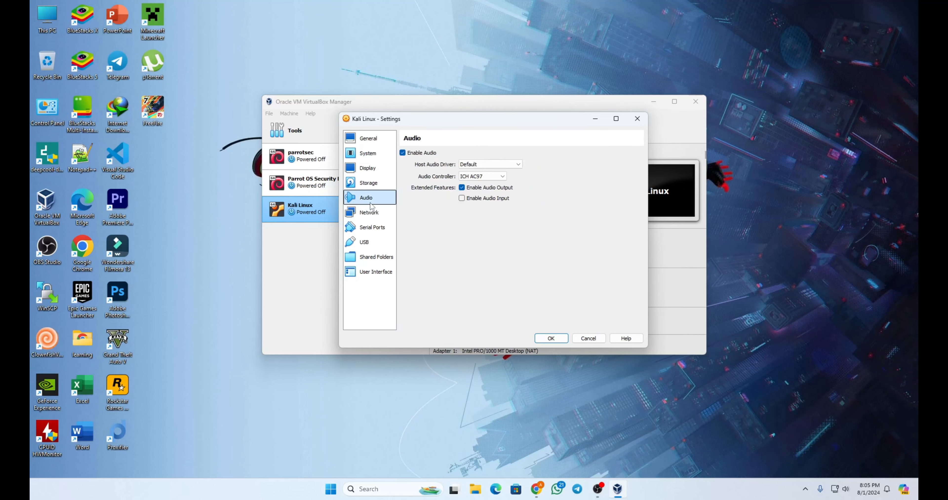
click(369, 212)
click(539, 179)
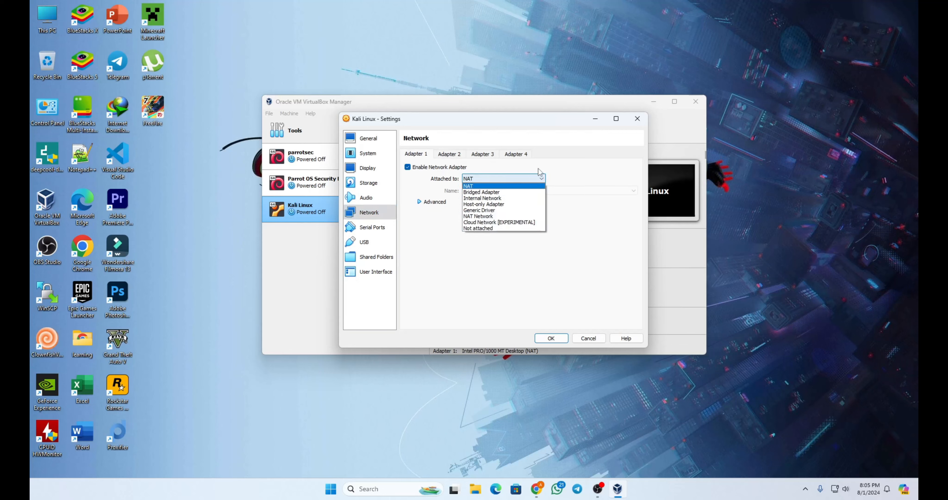
click(582, 172)
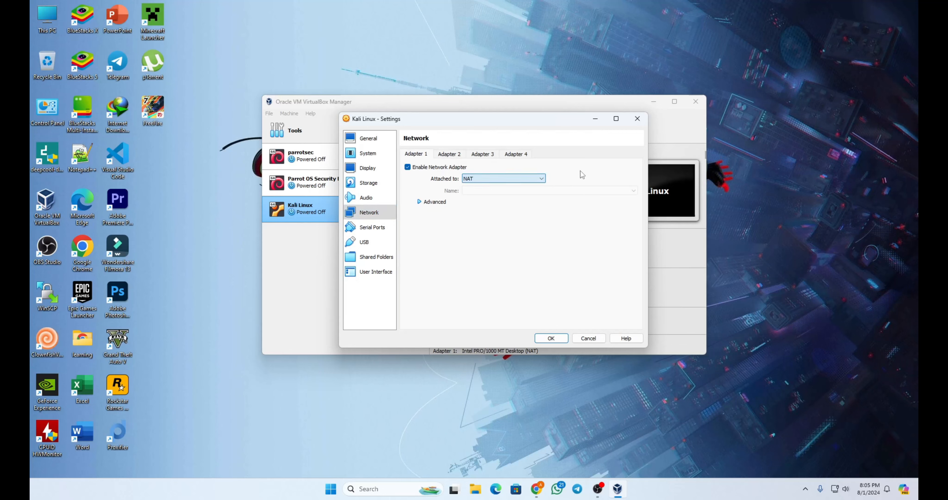
click(395, 139)
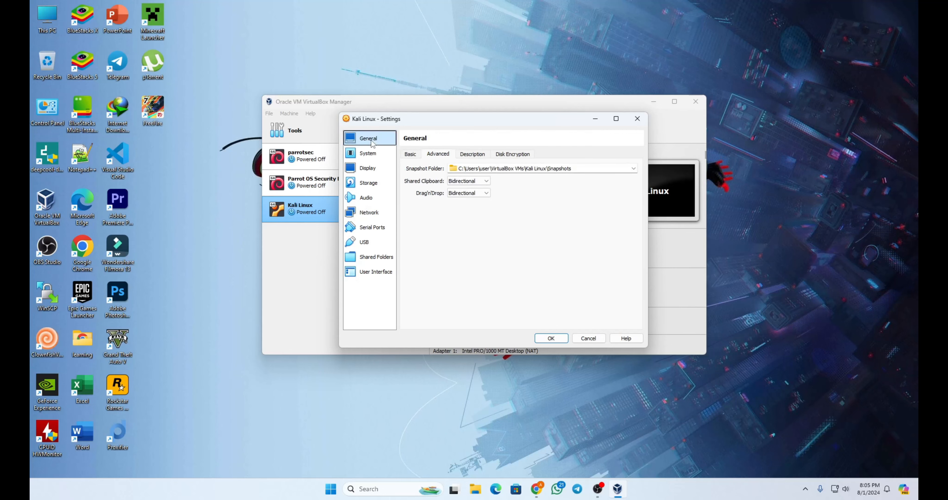
Save the machine's settings and start the Kali Linux virtual machine in a maximized window, with VirtualBox Manager minimized.
click(548, 338)
click(521, 132)
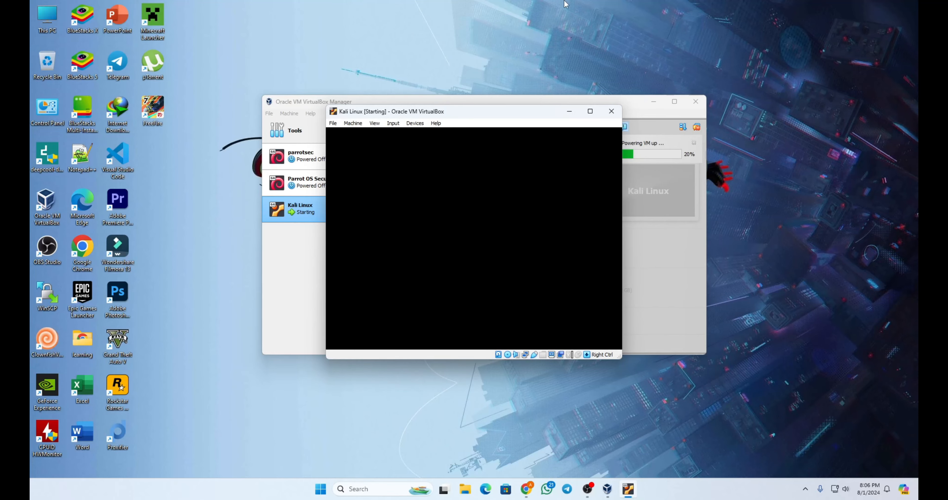
click(653, 103)
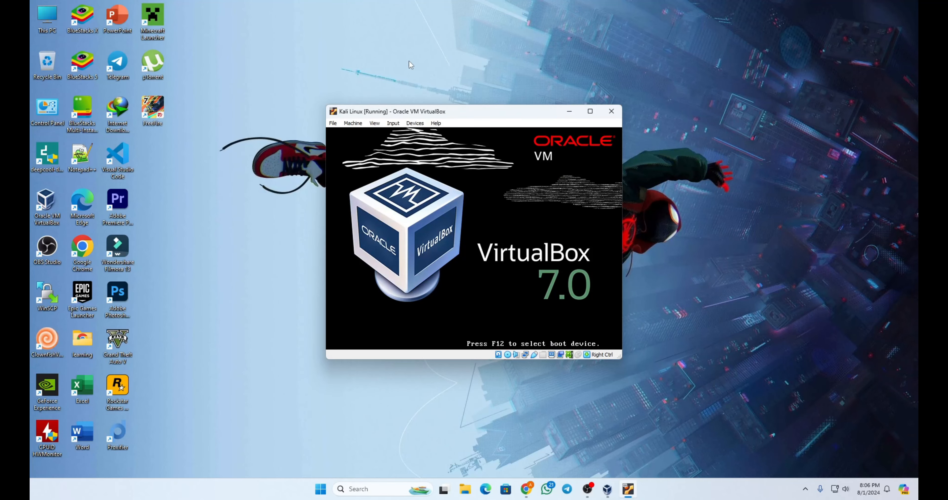
drag(487, 112, 478, 100)
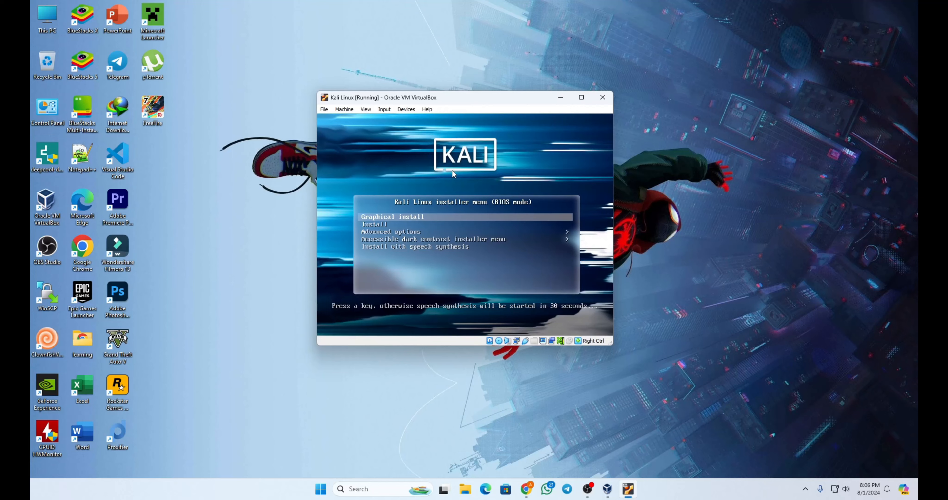
click(574, 98)
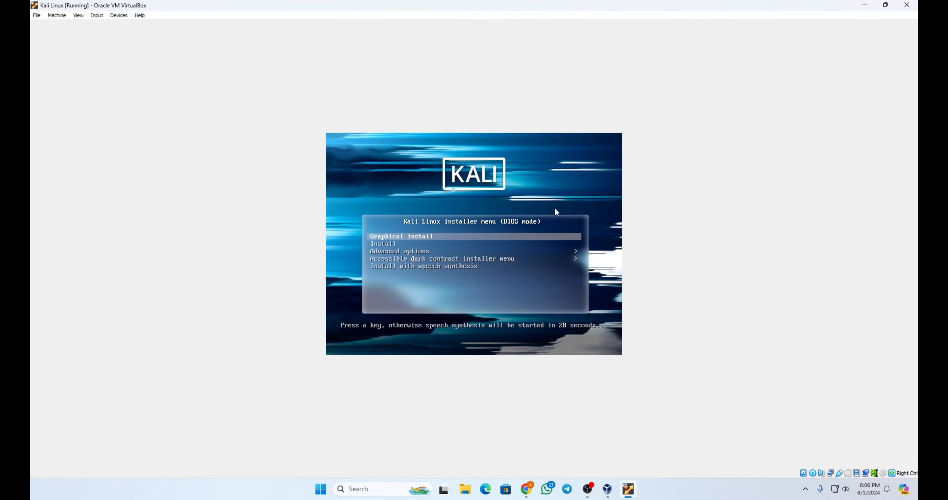
Start the Graphical install with English as the language, United States as the location and the American English keymap.
key(Return)
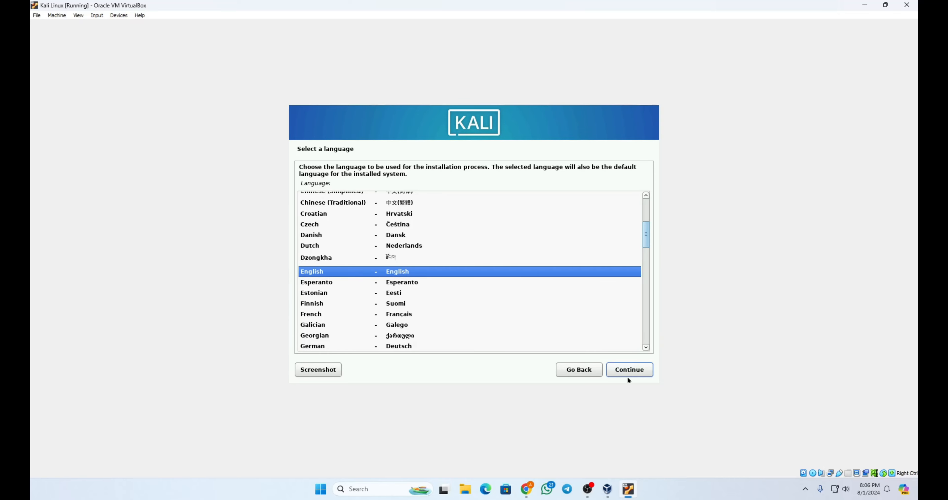
click(630, 369)
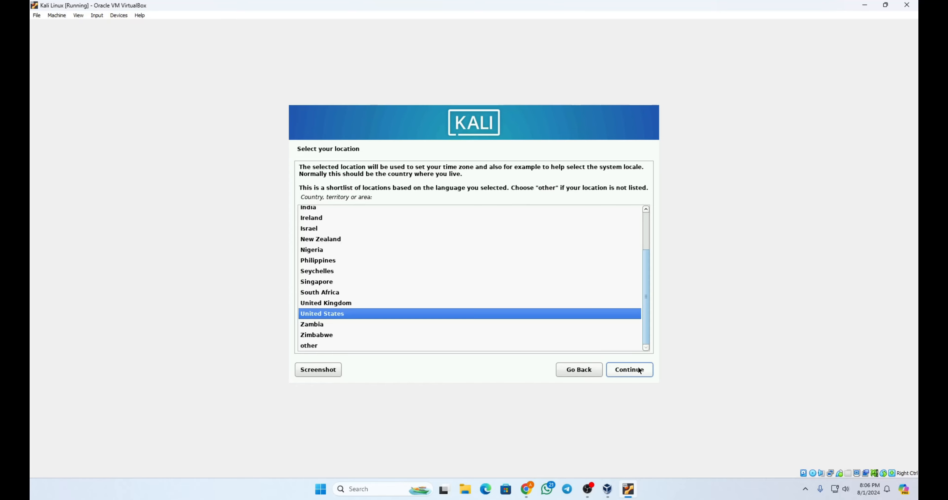
click(629, 369)
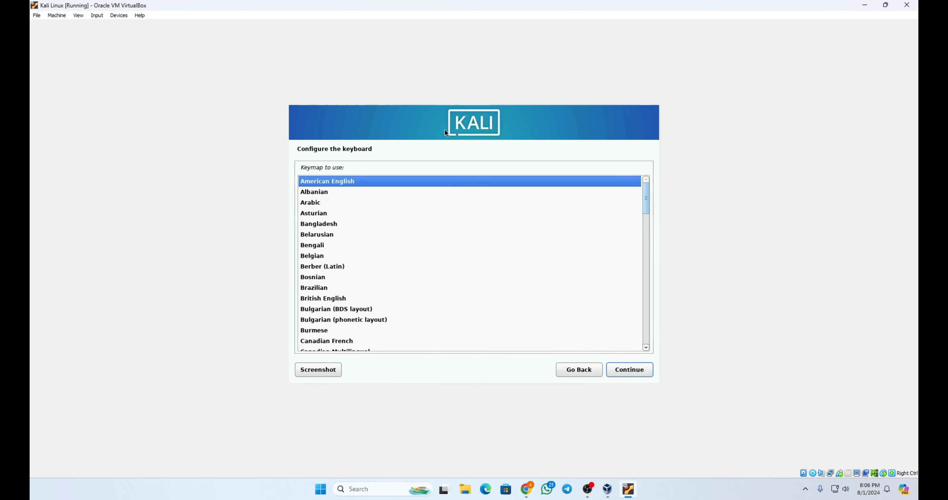
click(637, 371)
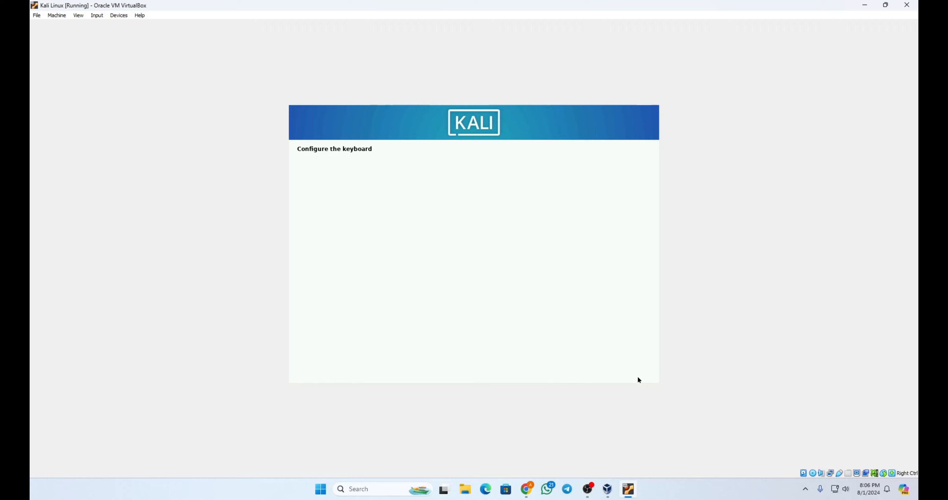